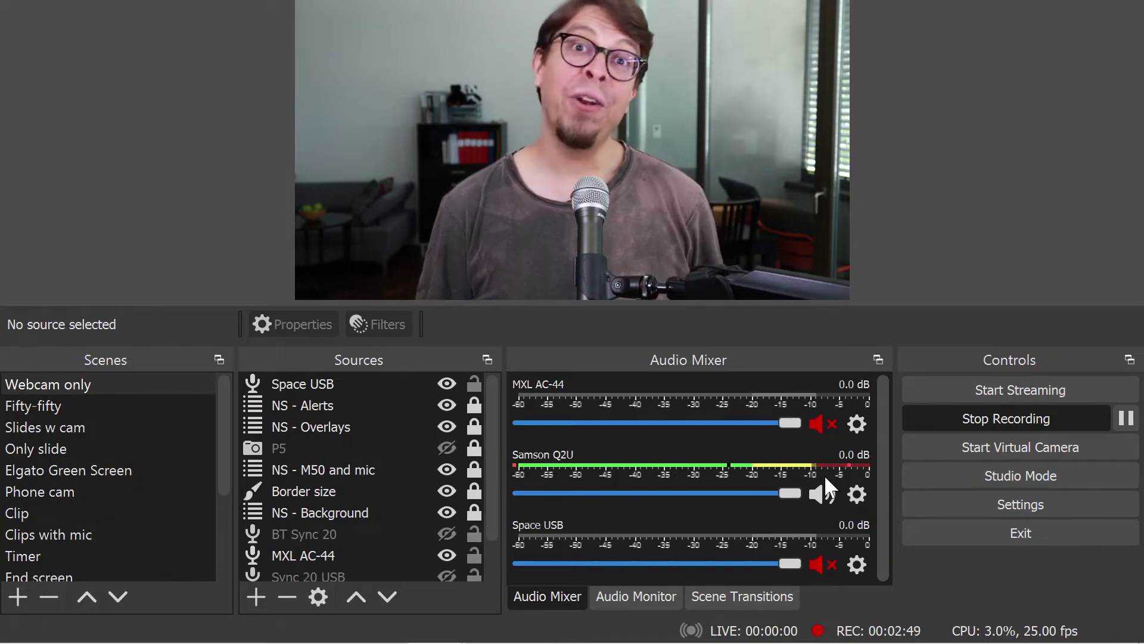
# - Switch to the Fifty-fifty scene with the F2 hotkey and start the OBS virtual camera
pyautogui.press('F2')
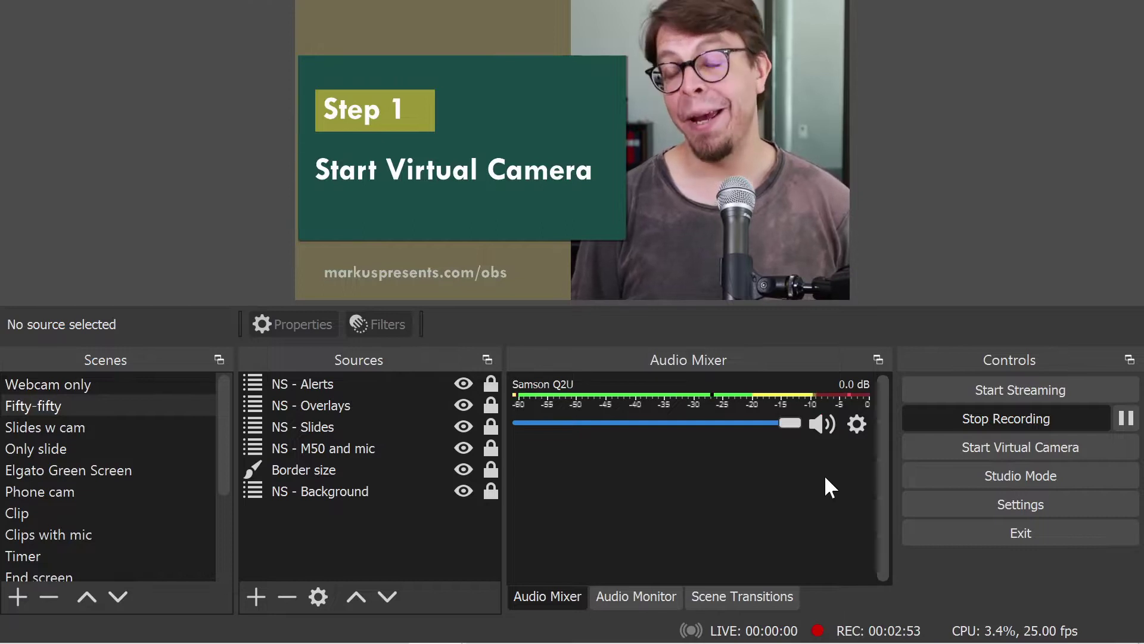
pyautogui.click(942, 456)
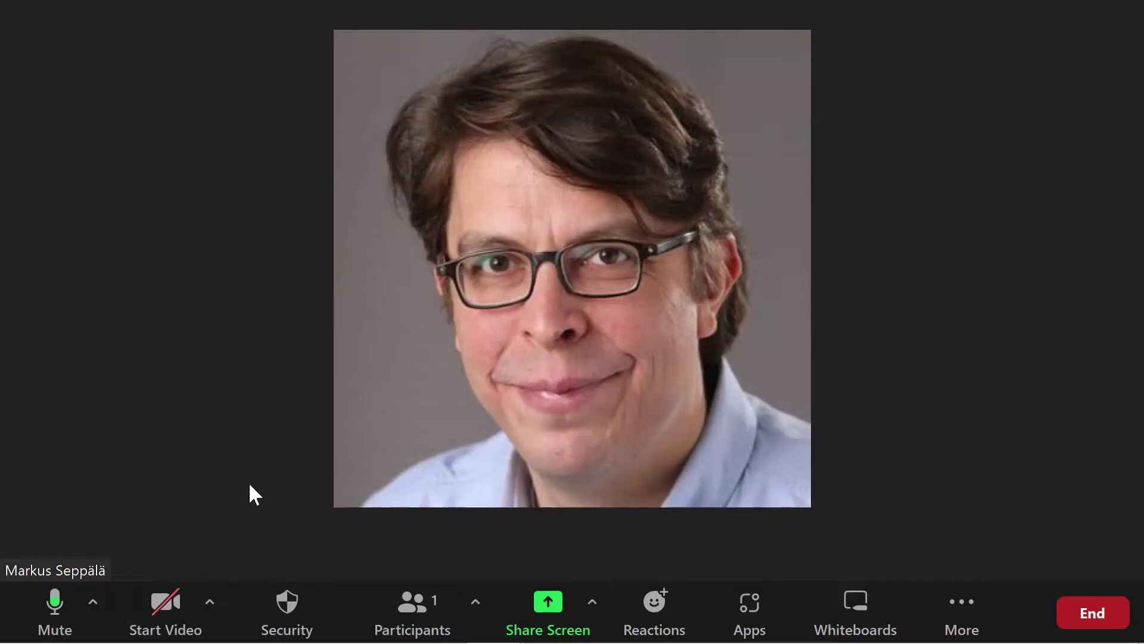
# - Start Zoom video with OBS Virtual Camera confirmed as the camera source
pyautogui.click(213, 603)
pyautogui.click(307, 410)
pyautogui.click(163, 601)
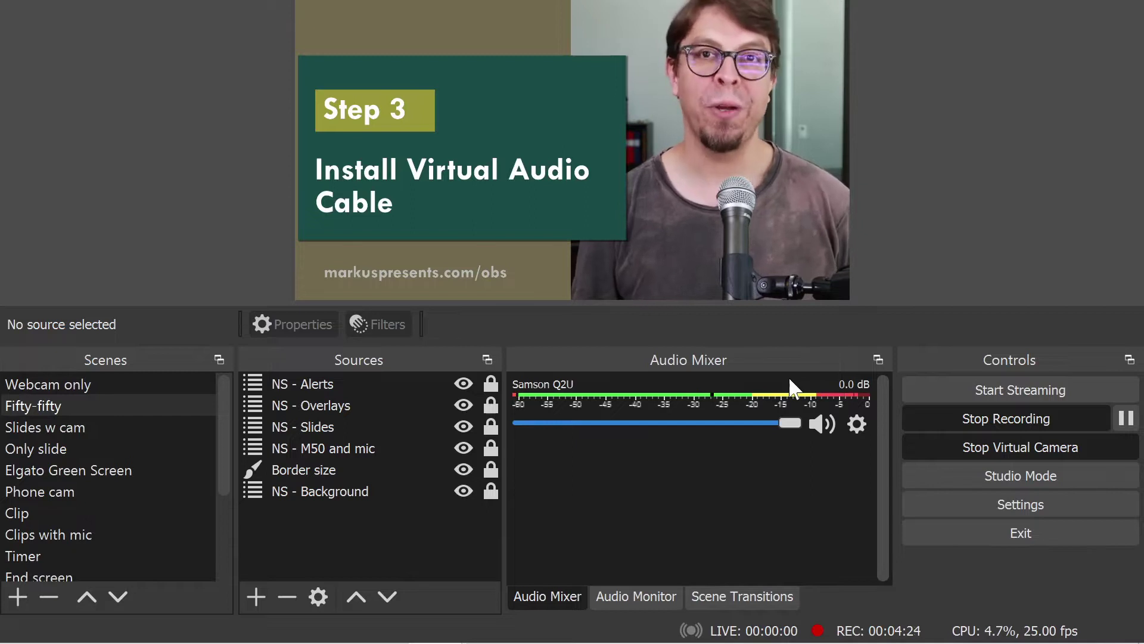
pyautogui.press('F1')
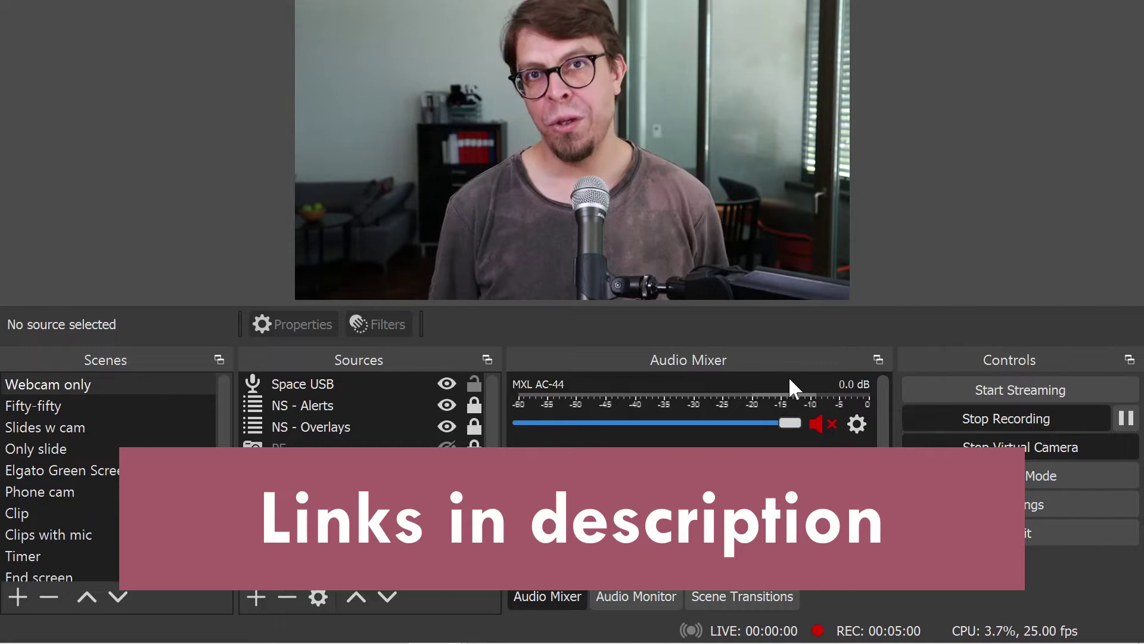
pyautogui.press('F2')
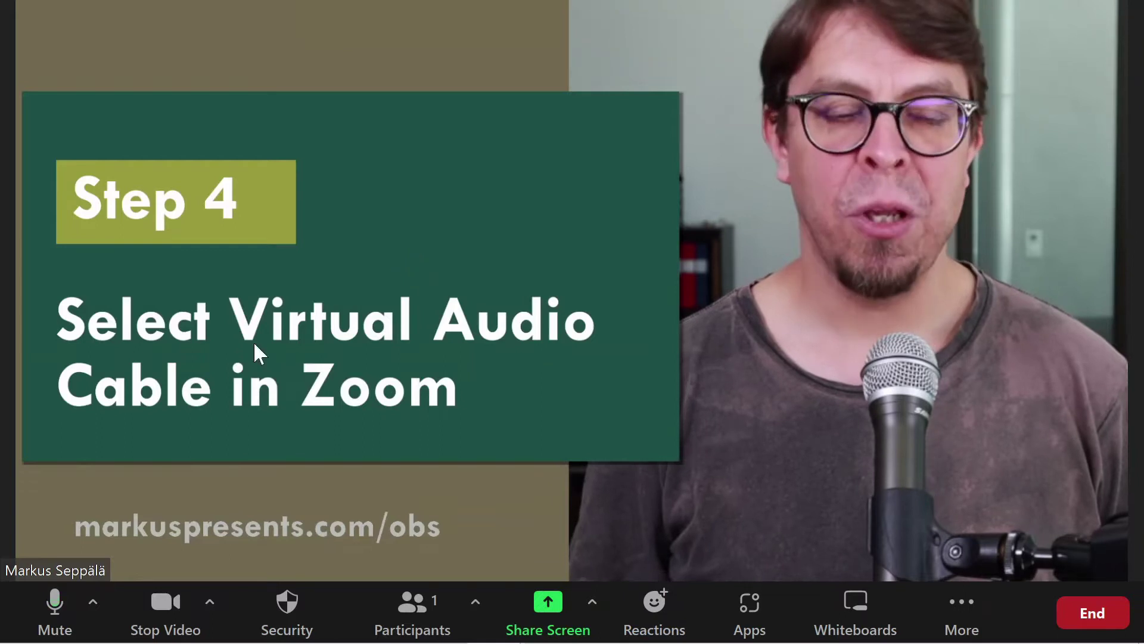
# - Open the microphone and speaker menu from the caret beside Zoom's Mute button
pyautogui.click(102, 598)
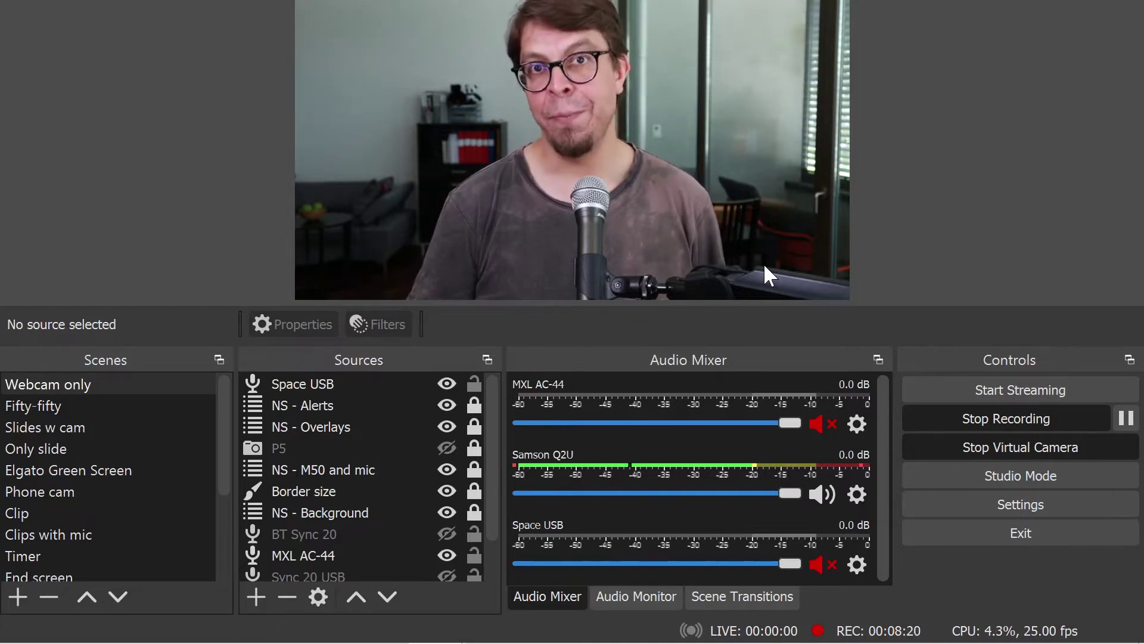
# - Set OBS's audio Monitoring Device to CABLE Input (VB-Audio Virtual Cable) and save the settings
pyautogui.click(942, 504)
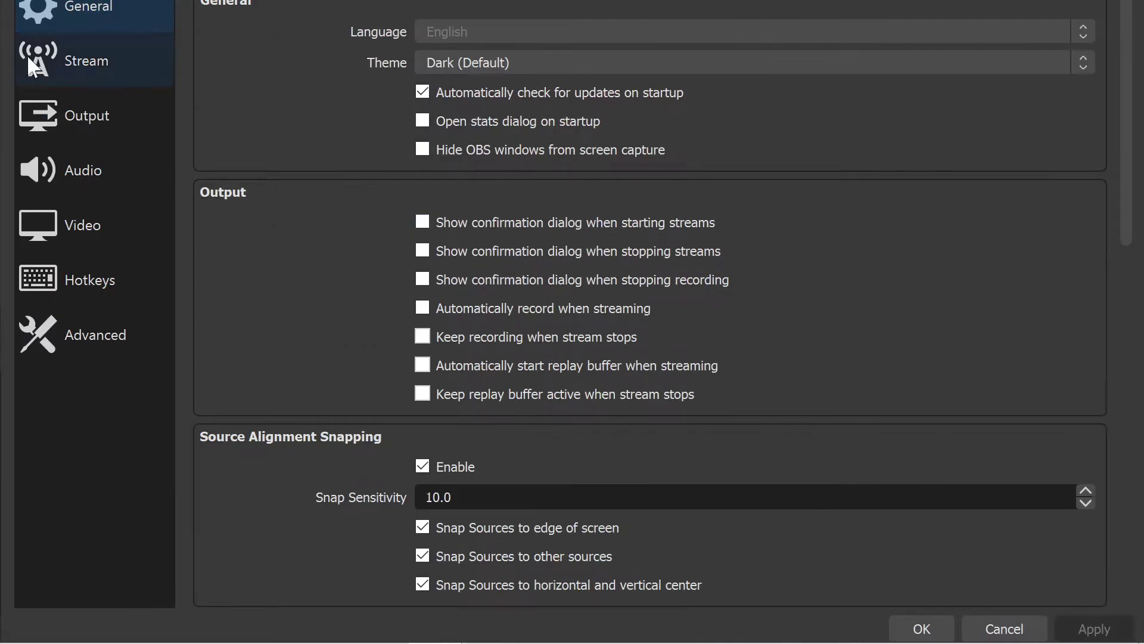
pyautogui.click(81, 167)
pyautogui.click(535, 477)
pyautogui.click(535, 509)
pyautogui.click(912, 629)
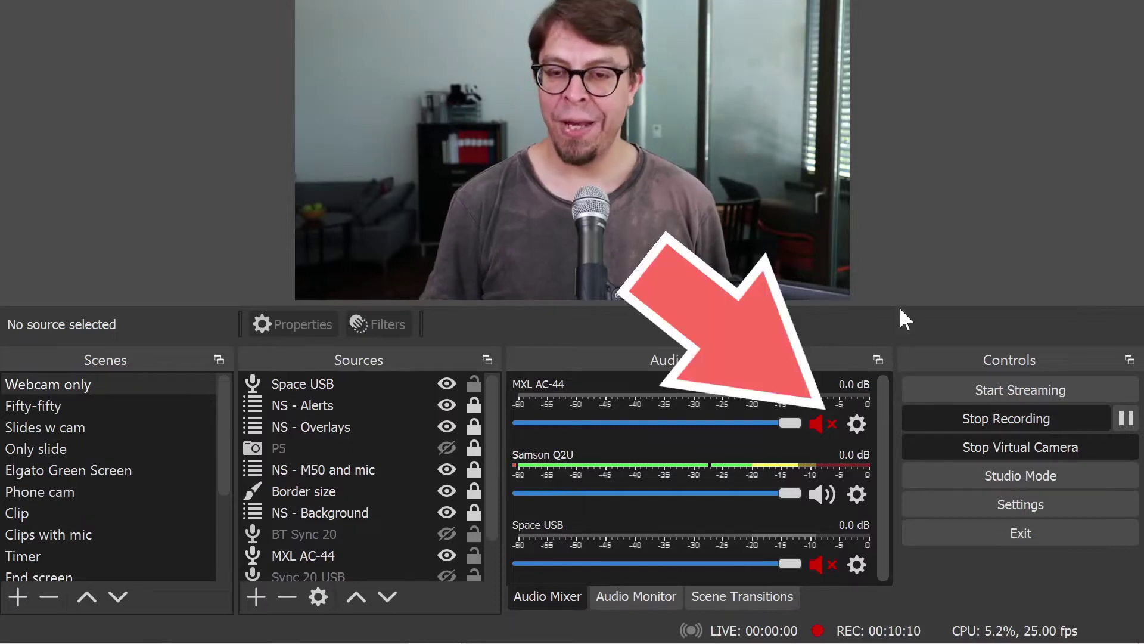
# - In Advanced Audio Properties, set Samson Q2U's Audio Monitoring to Monitor and Output
pyautogui.click(857, 422)
pyautogui.click(907, 410)
pyautogui.moveTo(719, 82); pyautogui.dragTo(702, 229)
pyautogui.click(1058, 377)
pyautogui.click(1035, 442)
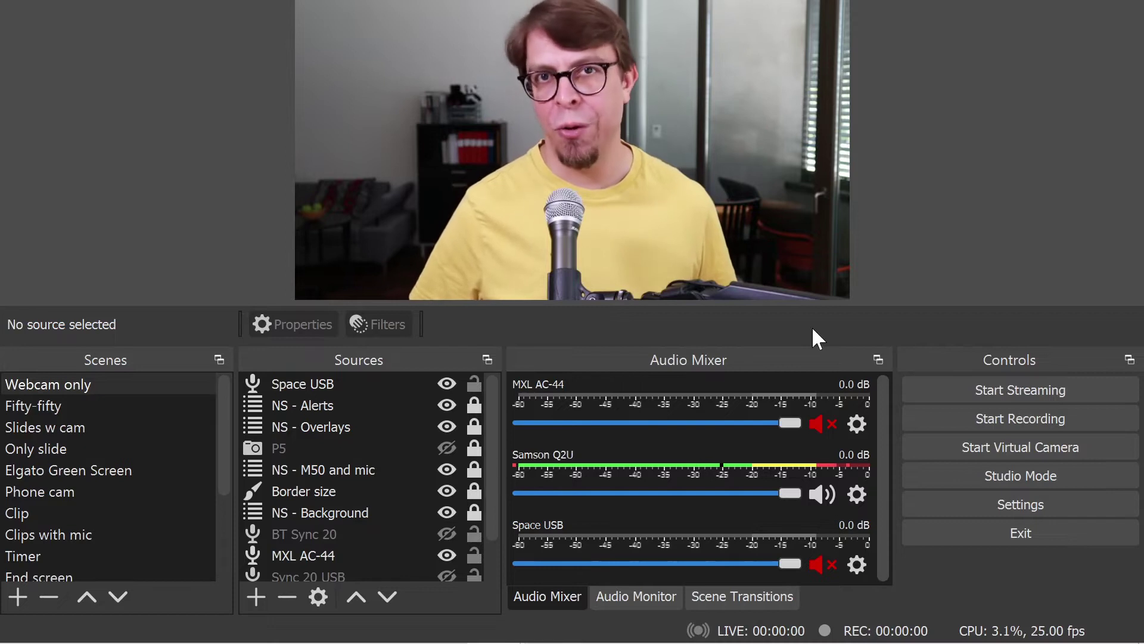
# - Set Samson Q2U's Audio Monitoring to Monitor Off in Advanced Audio Properties
pyautogui.click(856, 494)
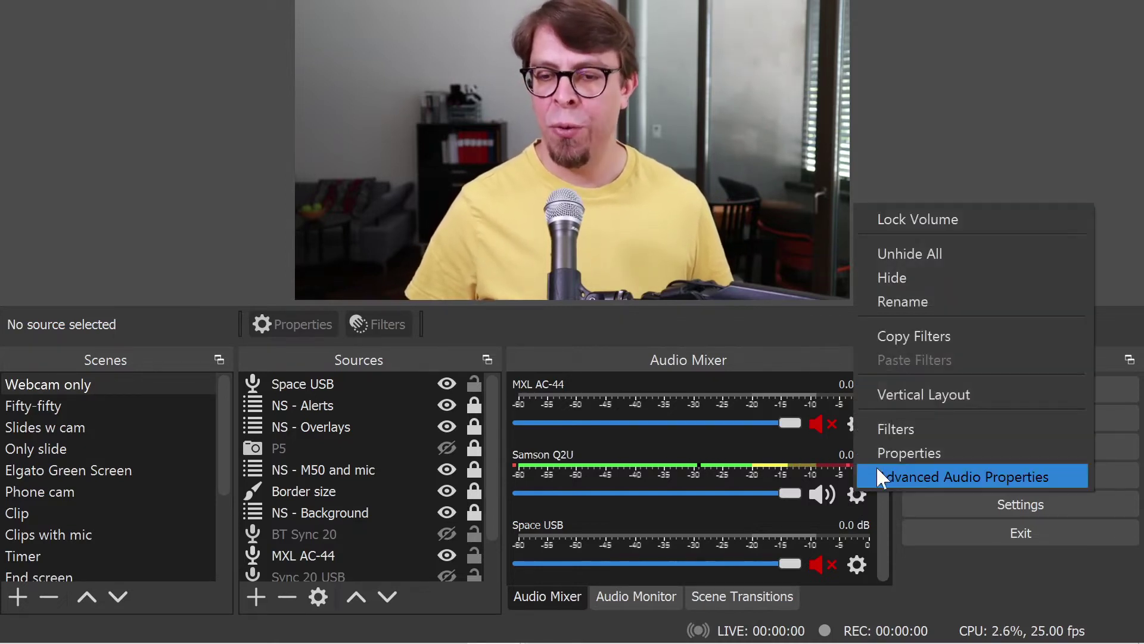
pyautogui.click(878, 474)
pyautogui.click(1040, 225)
pyautogui.click(1034, 247)
pyautogui.click(1083, 477)
# - Set the OBS audio Monitoring Device back to Default and save the settings
pyautogui.click(1038, 505)
pyautogui.click(85, 170)
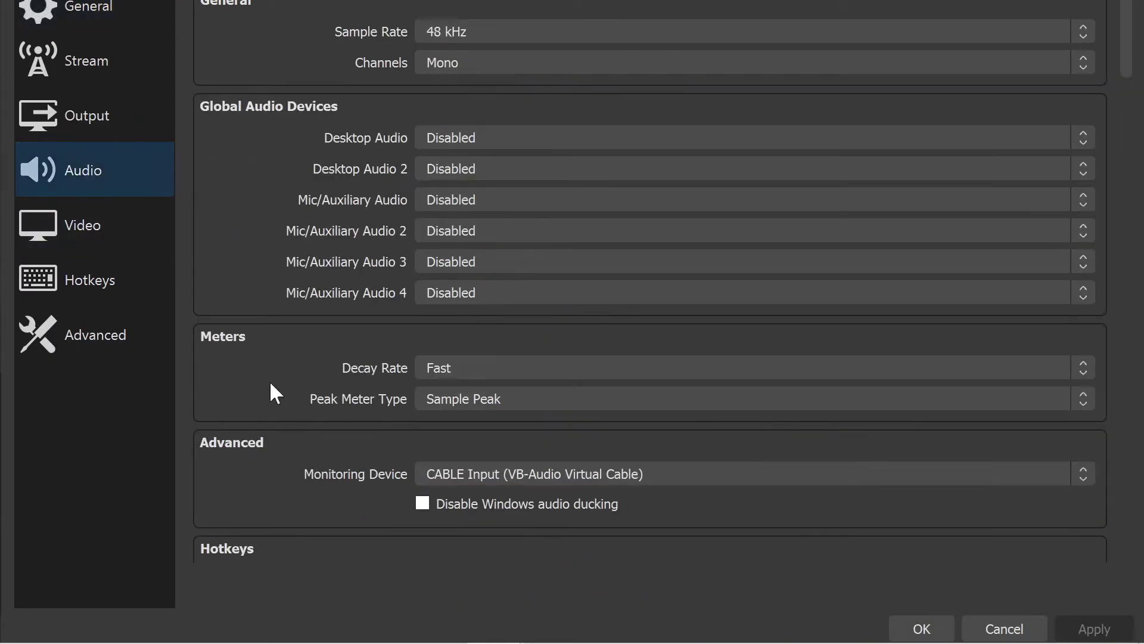
pyautogui.click(497, 474)
pyautogui.click(501, 491)
pyautogui.click(921, 629)
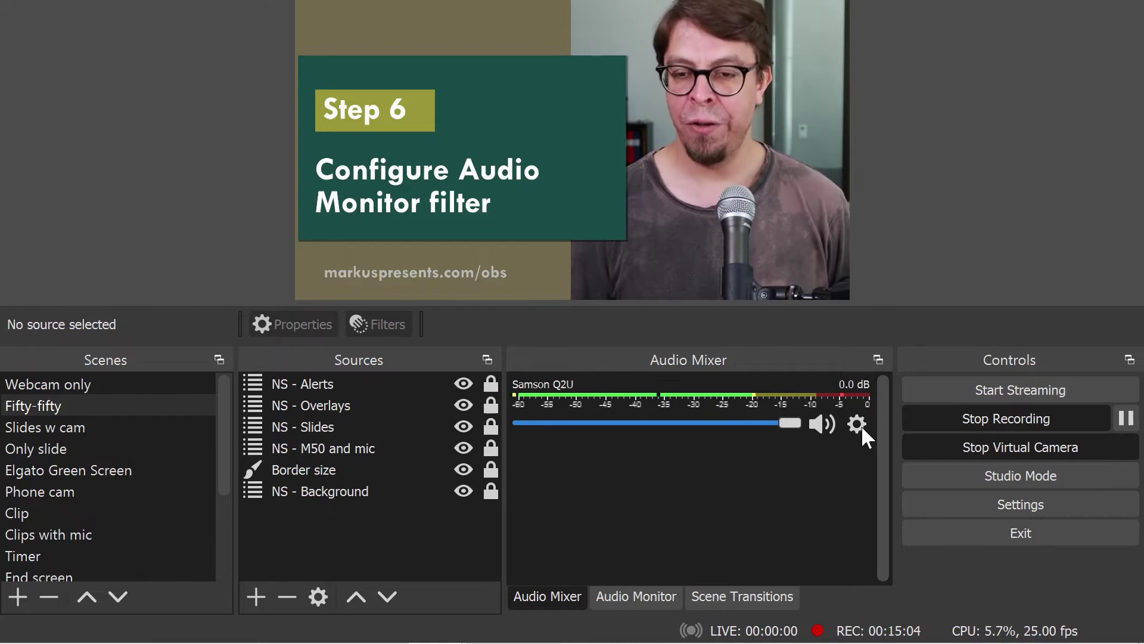
# - Add an Audio Monitor filter to the Samson Q2U microphone
pyautogui.click(907, 366)
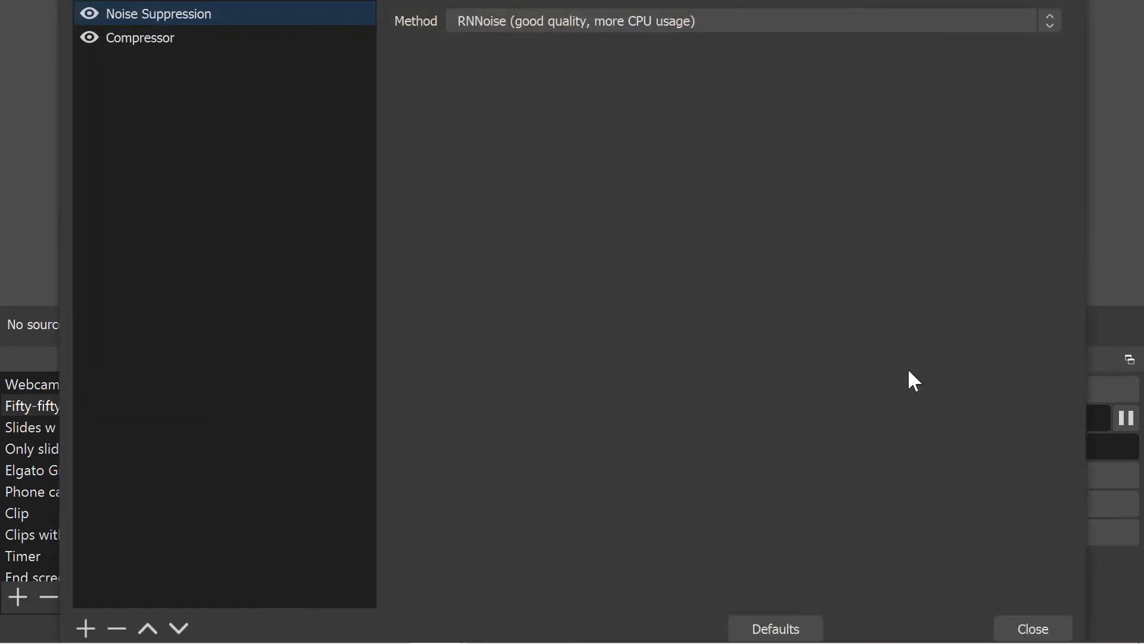
pyautogui.click(90, 629)
pyautogui.click(243, 382)
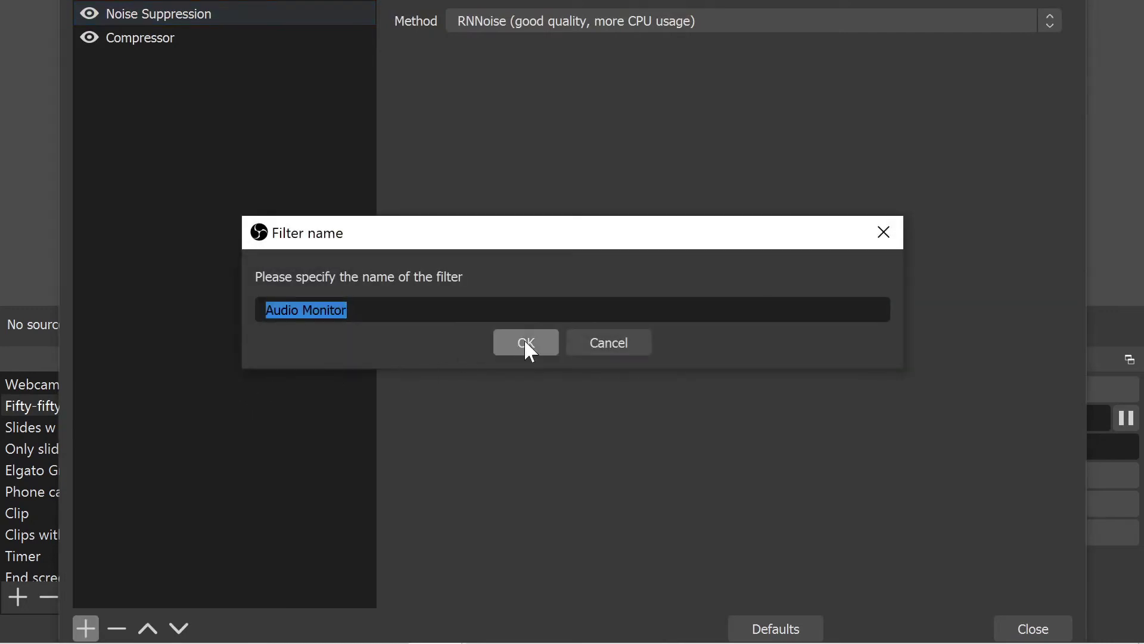
pyautogui.click(524, 341)
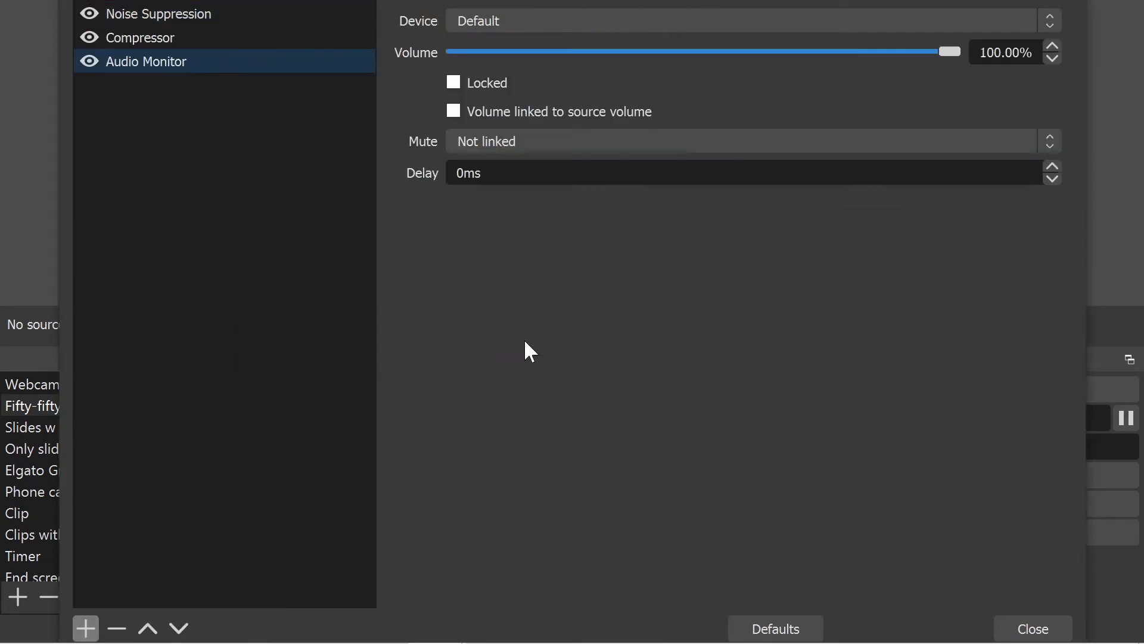
# - Set the filter to CABLE Input, volume Locked, muting linked to source, 100ms delay
pyautogui.click(684, 23)
pyautogui.click(678, 73)
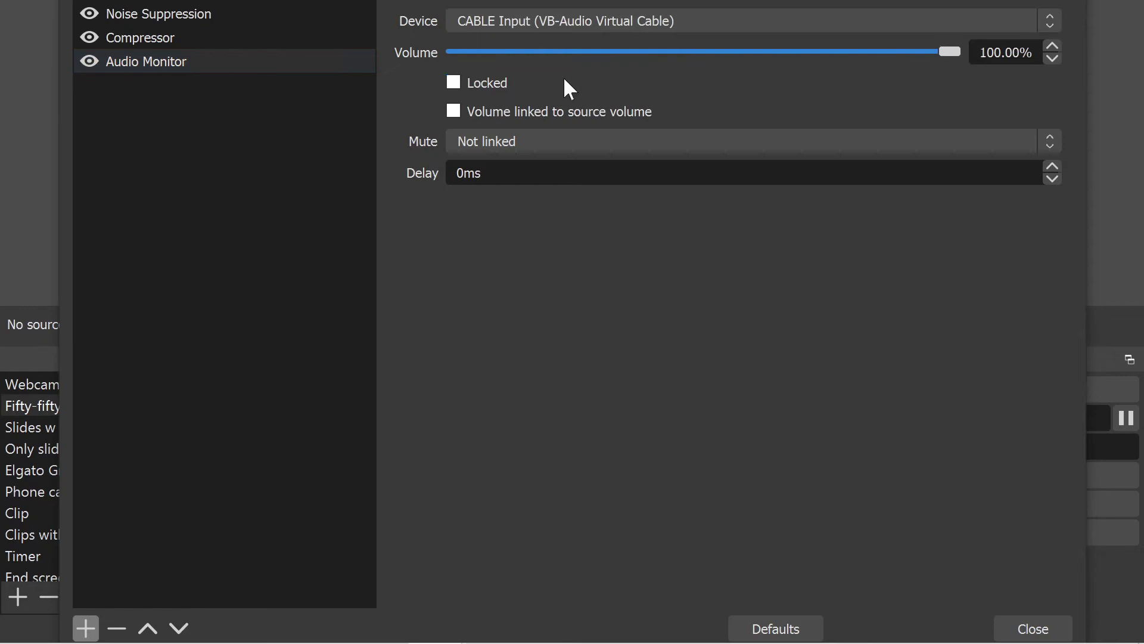
pyautogui.click(493, 83)
pyautogui.click(688, 147)
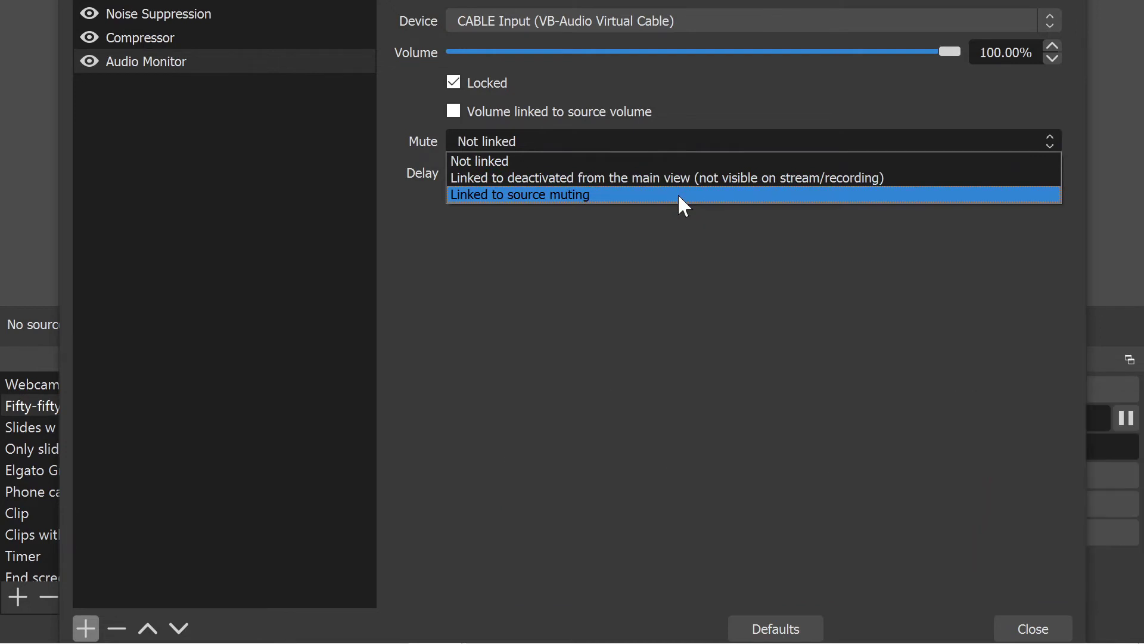
pyautogui.click(683, 196)
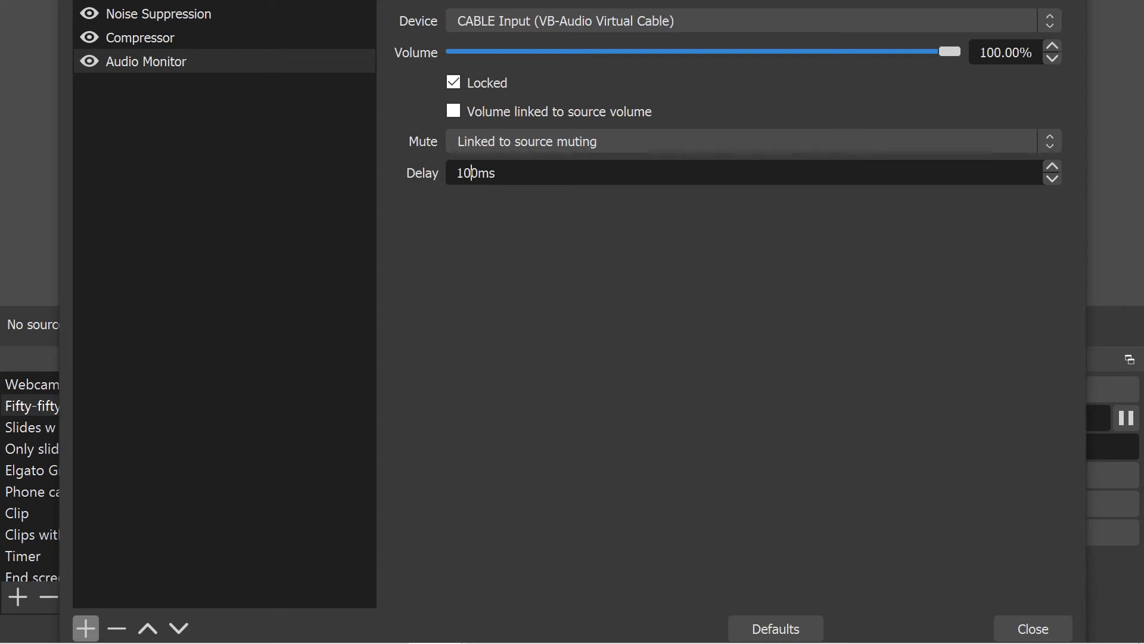
# - Close the OBS Filters window and open Audio Settings… from Zoom's Mute caret menu
pyautogui.click(1021, 627)
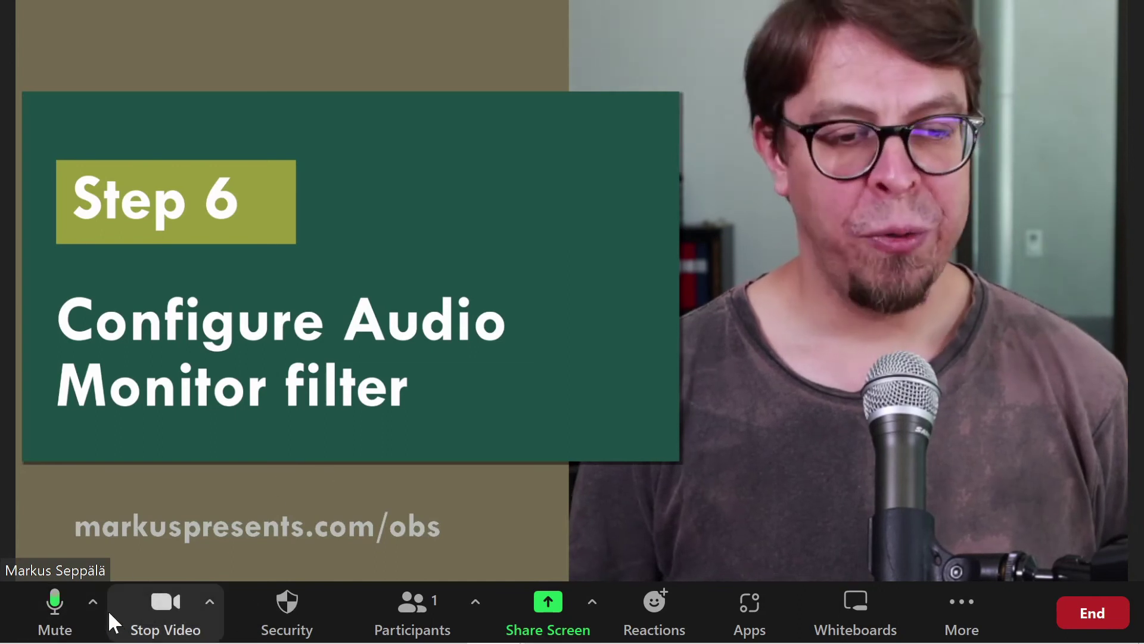
pyautogui.click(94, 590)
pyautogui.click(146, 556)
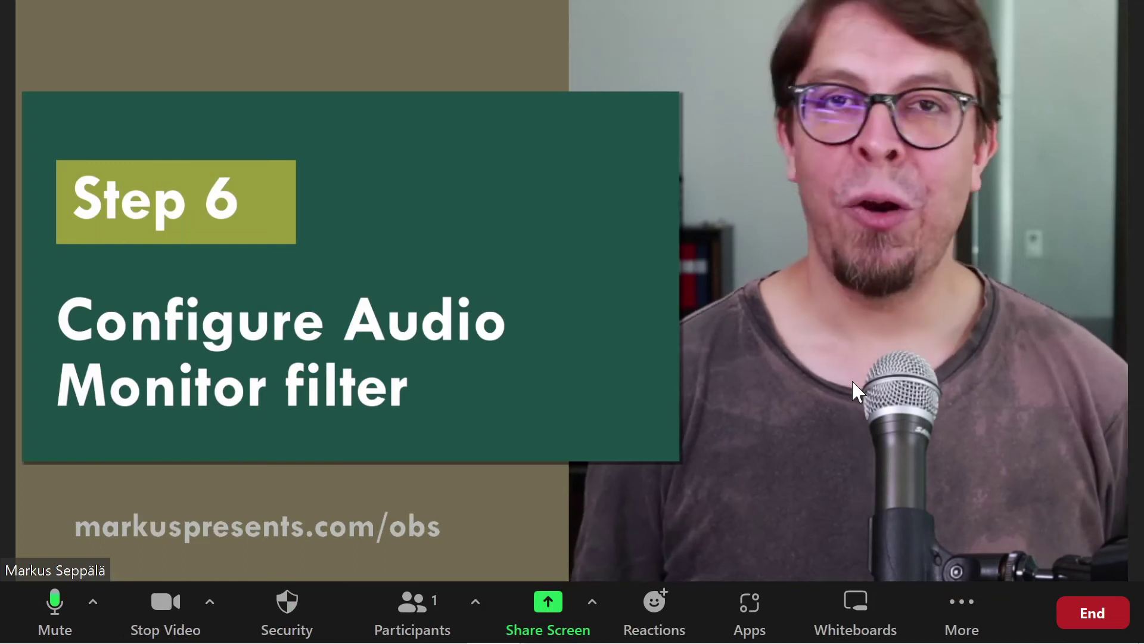